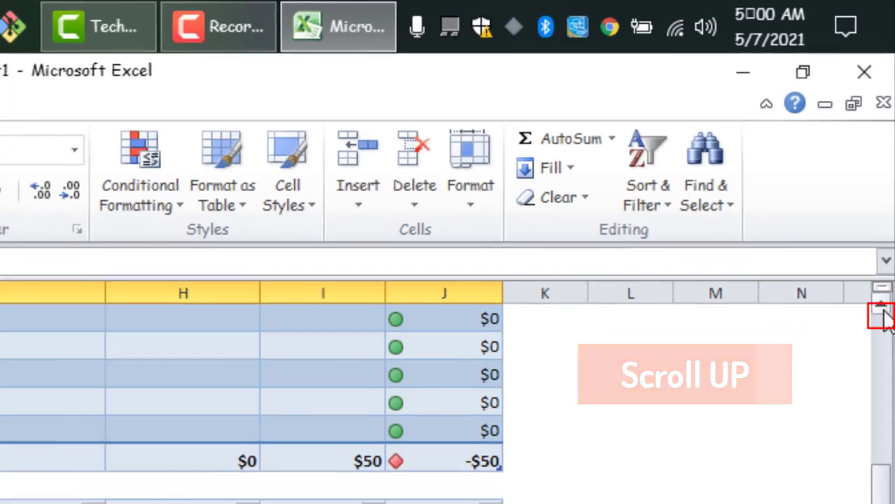
Scroll back up the Personal Monthly Budget sheet from the lower tables to the monthly income and balance rows.
{"action": "left_click", "coordinate": [879, 317]}
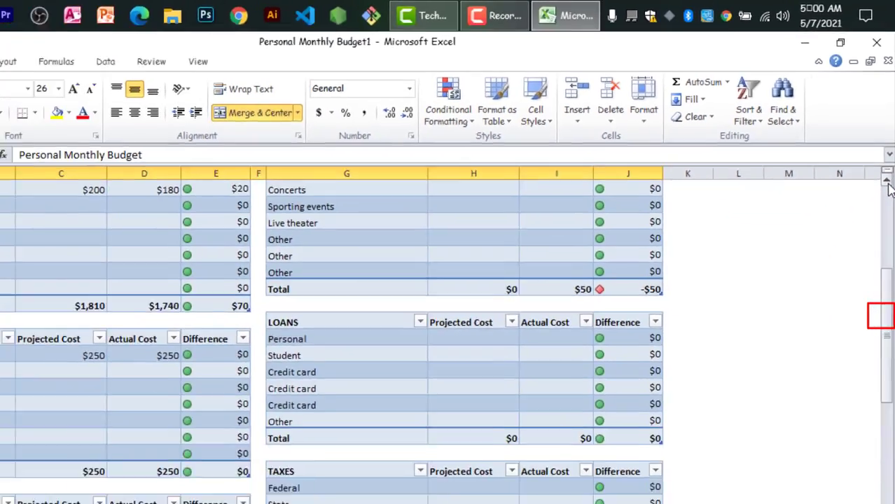
{"action": "left_click", "coordinate": [880, 317]}
{"action": "left_click", "coordinate": [887, 151]}
{"action": "left_click", "coordinate": [888, 152]}
{"action": "left_click", "coordinate": [888, 151]}
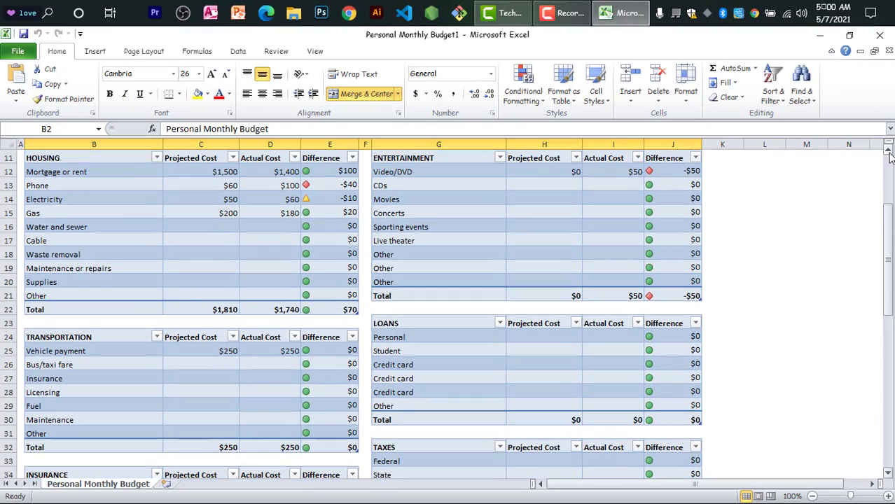
{"action": "left_click", "coordinate": [888, 151]}
{"action": "left_click", "coordinate": [887, 151]}
{"action": "left_click", "coordinate": [887, 151]}
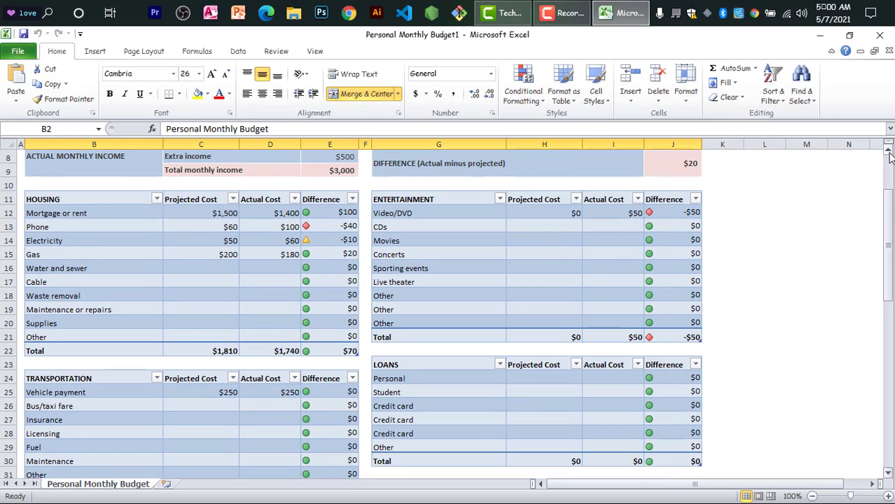
{"action": "left_click", "coordinate": [888, 151]}
{"action": "left_click", "coordinate": [888, 151]}
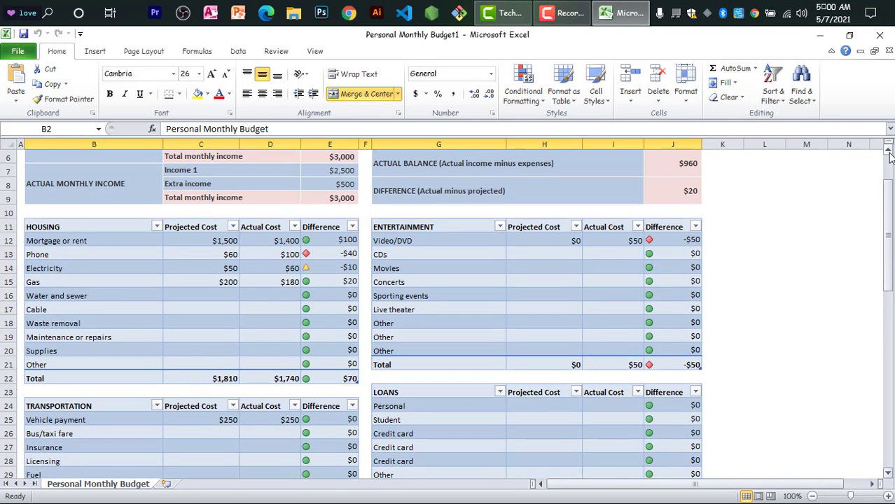
{"action": "left_click", "coordinate": [888, 151]}
{"action": "left_click", "coordinate": [888, 151]}
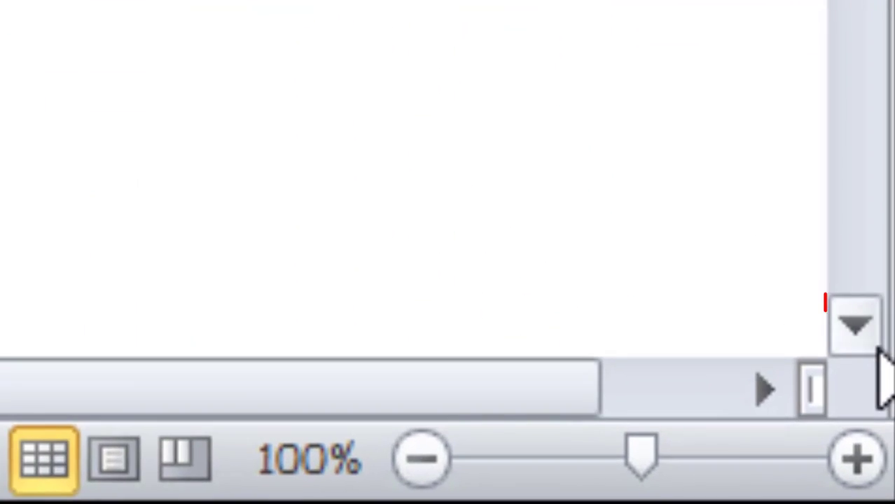
Scroll down the budget sheet in small increments to view the Transportation, Insurance, Loans and Taxes tables.
{"action": "left_click", "coordinate": [855, 326]}
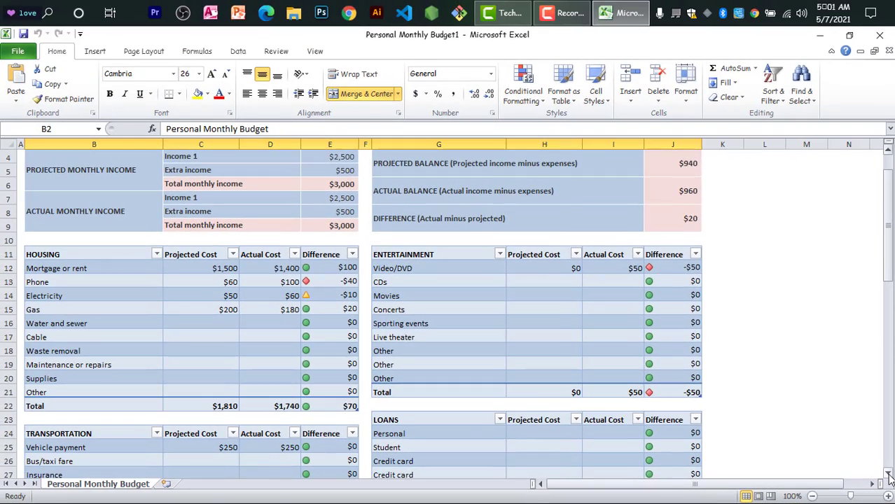
{"action": "left_click", "coordinate": [887, 474]}
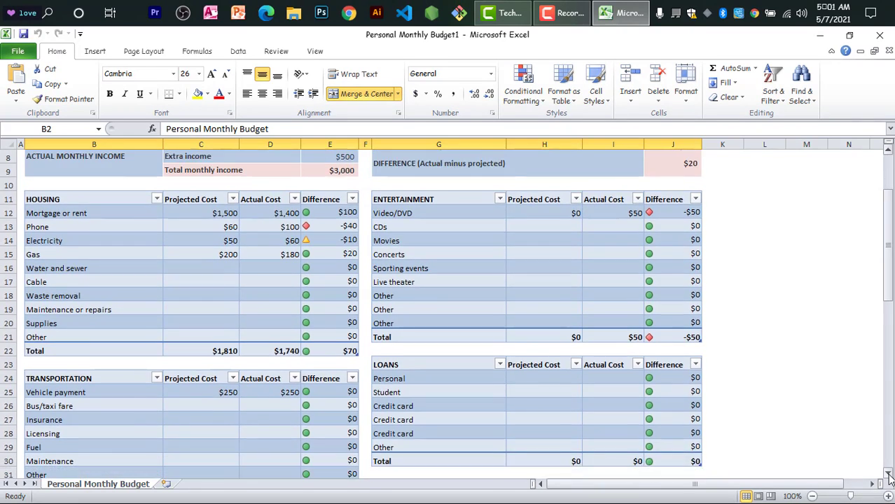
{"action": "left_click", "coordinate": [887, 474]}
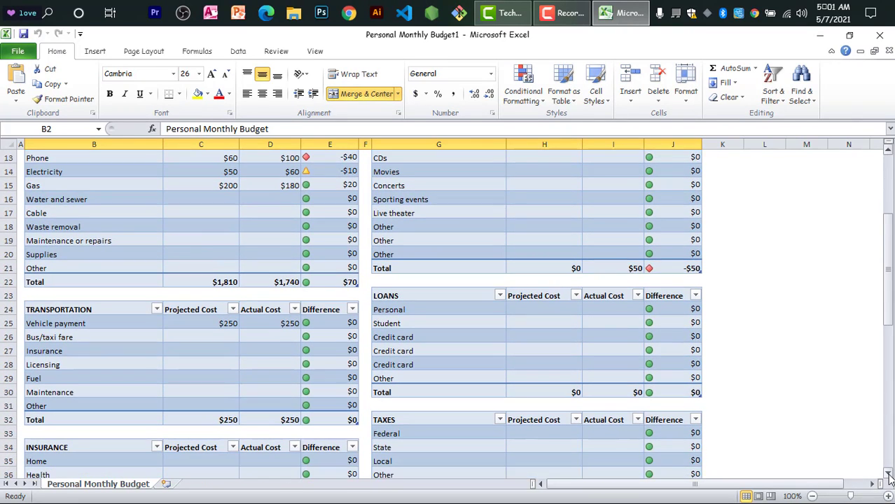
{"action": "left_click", "coordinate": [888, 474]}
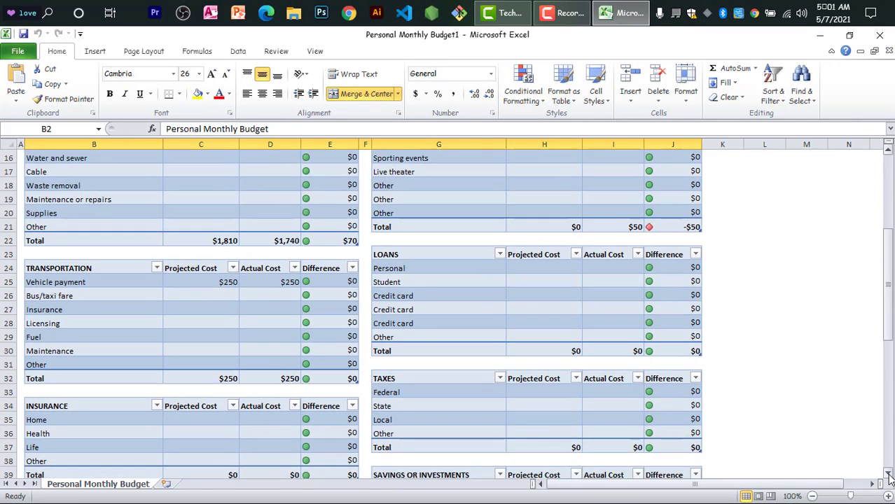
{"action": "left_click", "coordinate": [887, 474]}
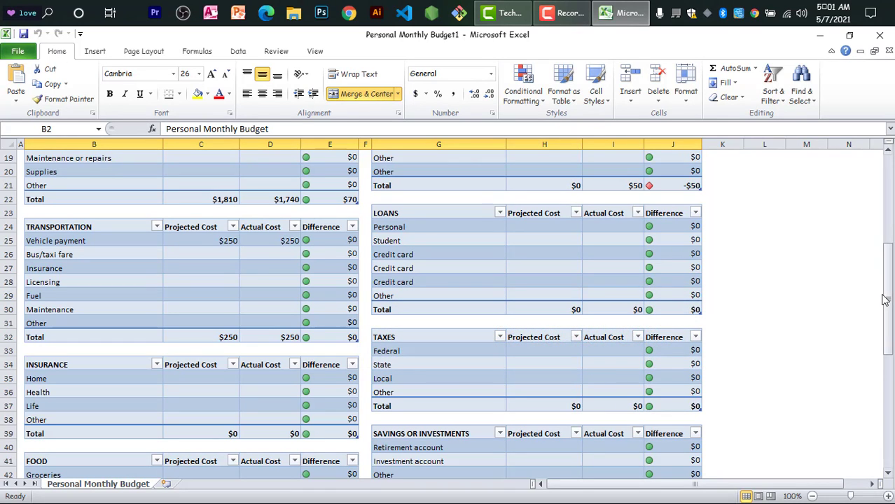
Scroll up to the income and balance rows and back down to the Taxes, Savings and Gifts tables.
{"action": "left_click_drag", "start_coordinate": [889, 294], "coordinate": [891, 204]}
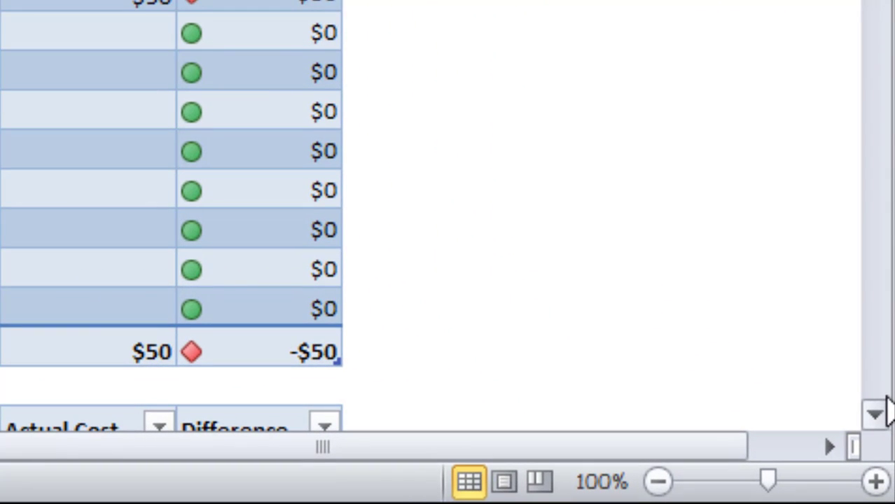
{"action": "left_click", "coordinate": [875, 417]}
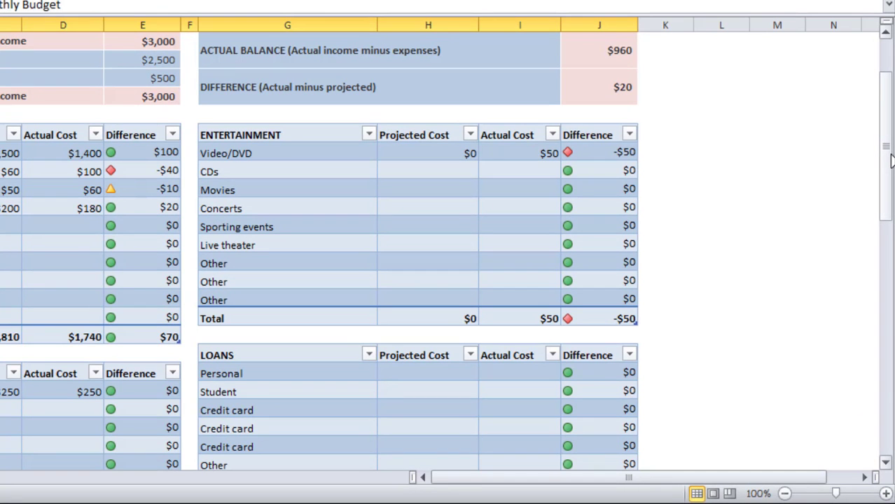
{"action": "left_click_drag", "start_coordinate": [891, 161], "coordinate": [885, 324]}
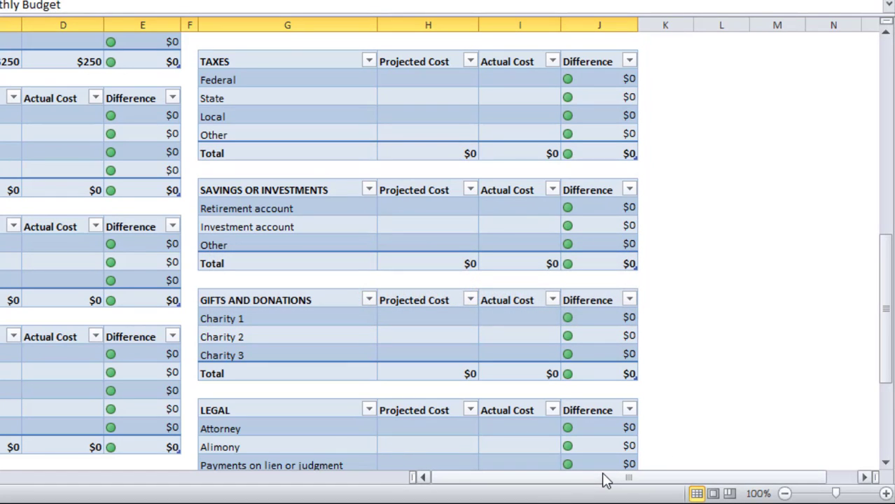
Scroll the sheet sideways past the Difference column to view the empty columns K through U.
{"action": "left_click_drag", "start_coordinate": [625, 480], "coordinate": [630, 483]}
{"action": "left_click", "coordinate": [864, 477]}
{"action": "left_click", "coordinate": [864, 476]}
{"action": "left_click", "coordinate": [864, 477]}
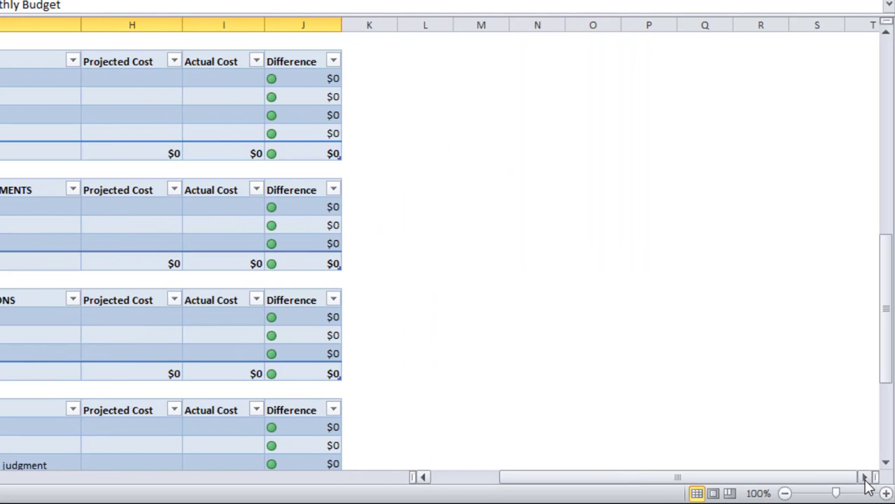
{"action": "left_click", "coordinate": [865, 476]}
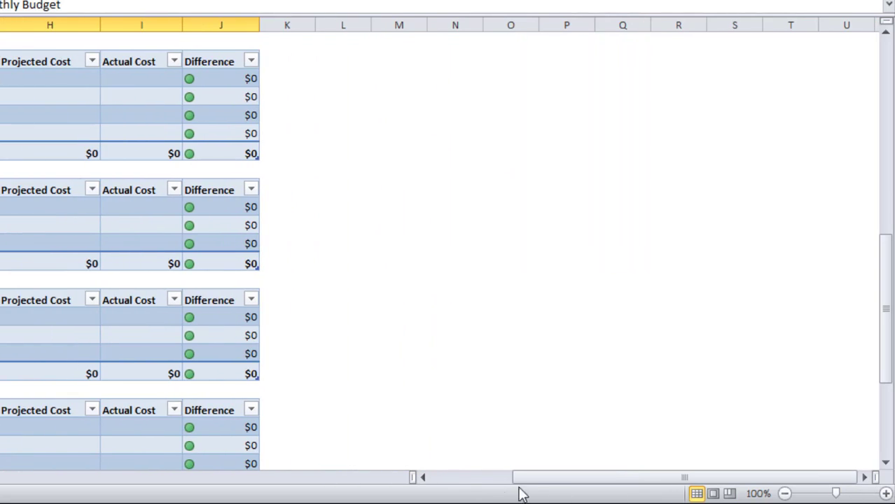
Scroll the sheet back sideways until the category names in column G are in view.
{"action": "left_click", "coordinate": [423, 477]}
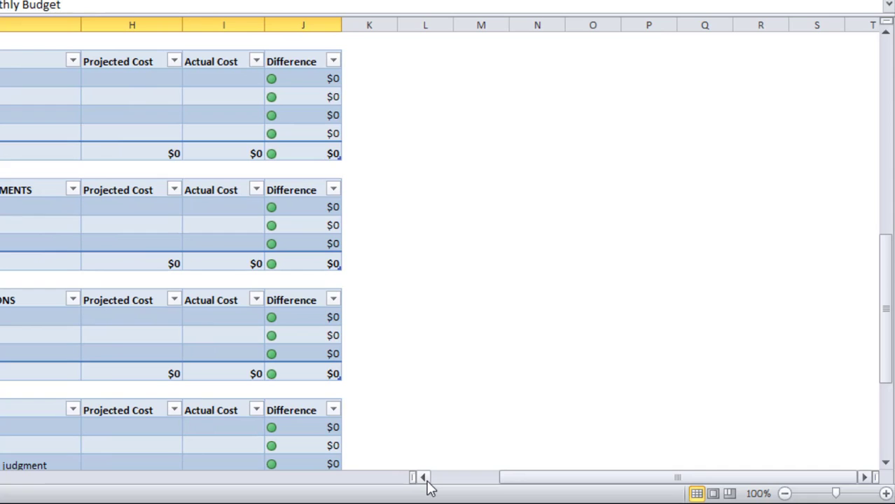
{"action": "left_click", "coordinate": [423, 477]}
{"action": "left_click", "coordinate": [423, 478]}
{"action": "left_click", "coordinate": [422, 478]}
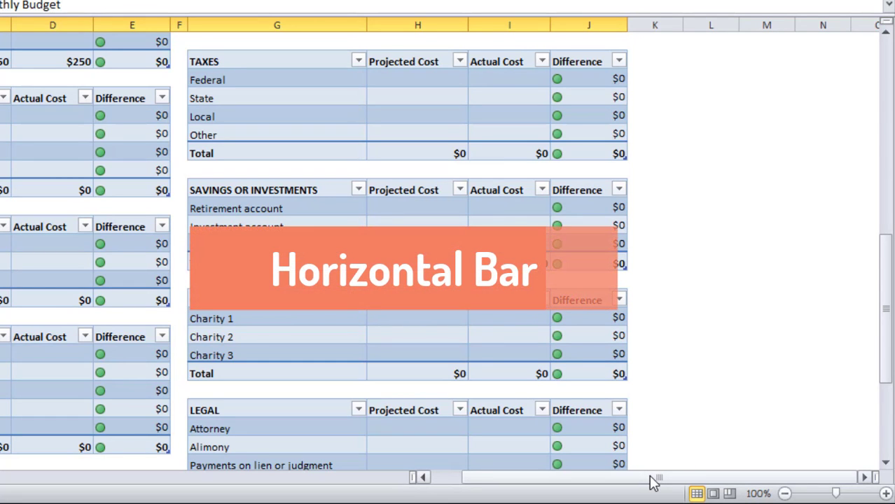
Scroll further down the sheet to view the full Legal table and the Total Projected Cost row.
{"action": "left_click_drag", "start_coordinate": [651, 481], "coordinate": [672, 482]}
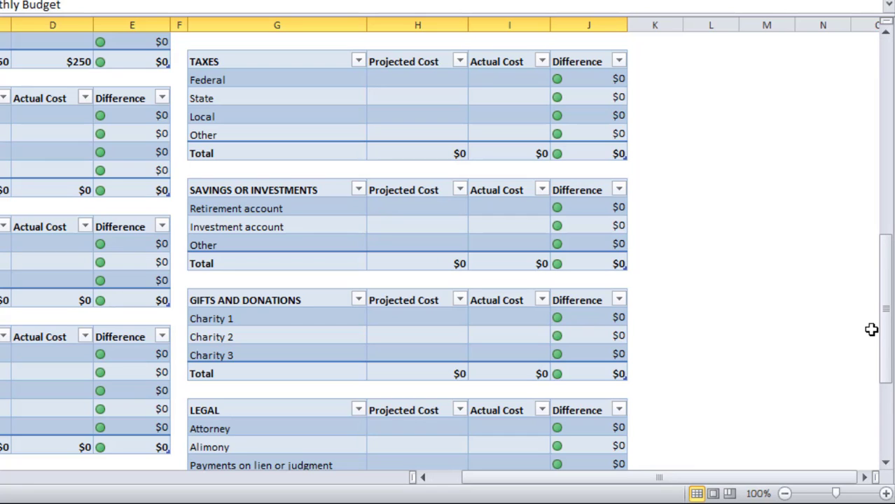
{"action": "left_click", "coordinate": [766, 477]}
{"action": "left_click_drag", "start_coordinate": [879, 341], "coordinate": [868, 371]}
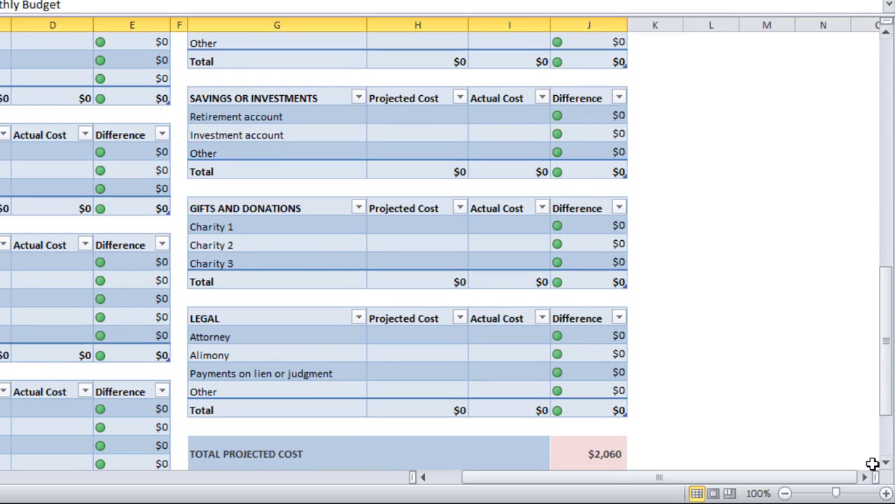